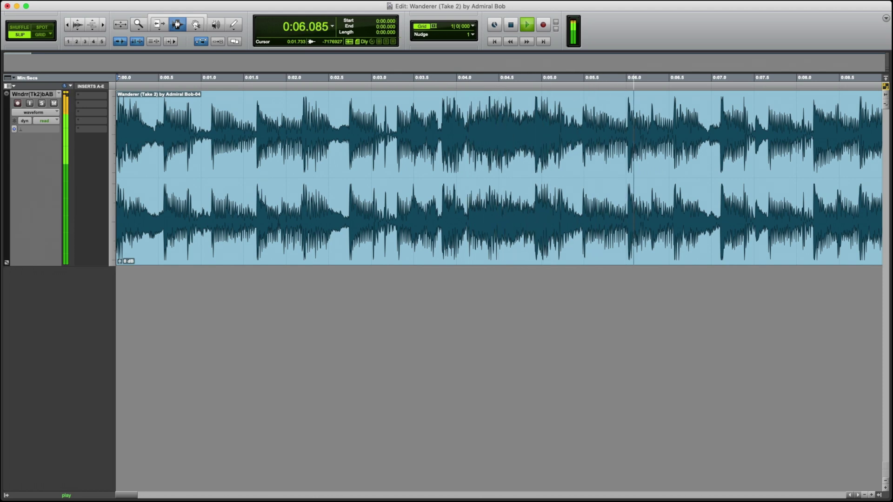
# Play the Wanderer song from the start several times to audition it.
pyautogui.press('space')
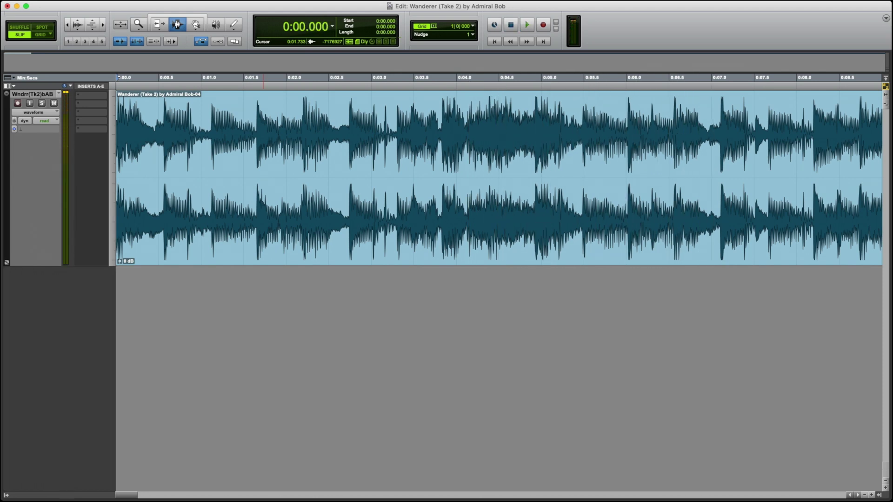
pyautogui.press('space')
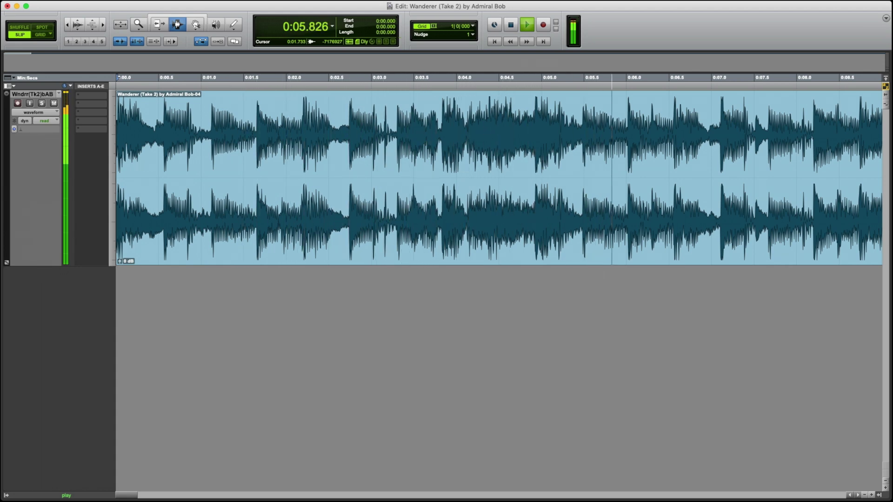
pyautogui.press('space')
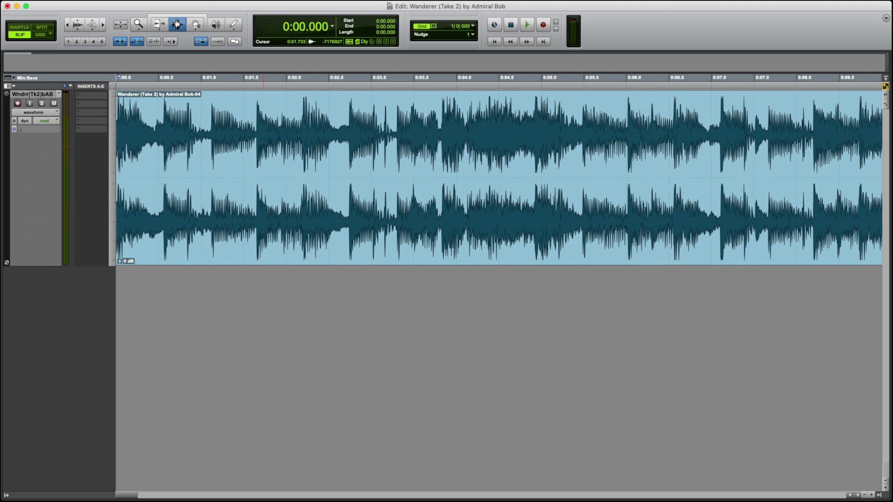
pyautogui.press('space')
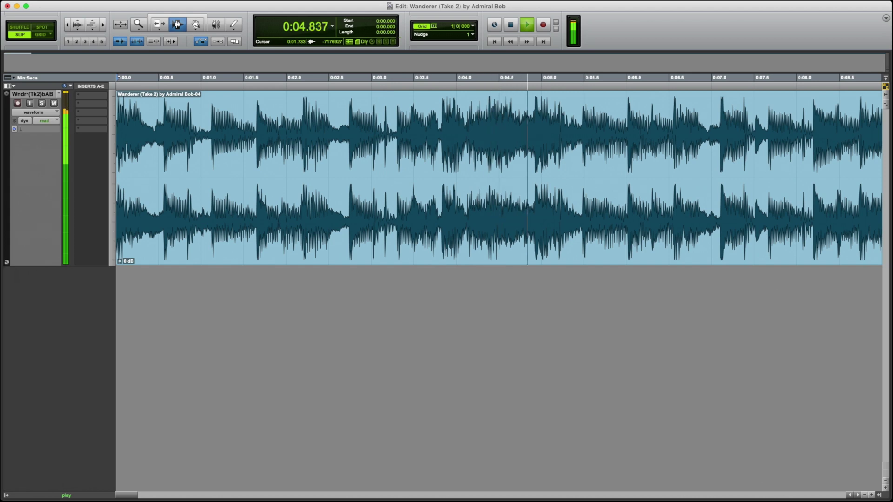
pyautogui.press('space')
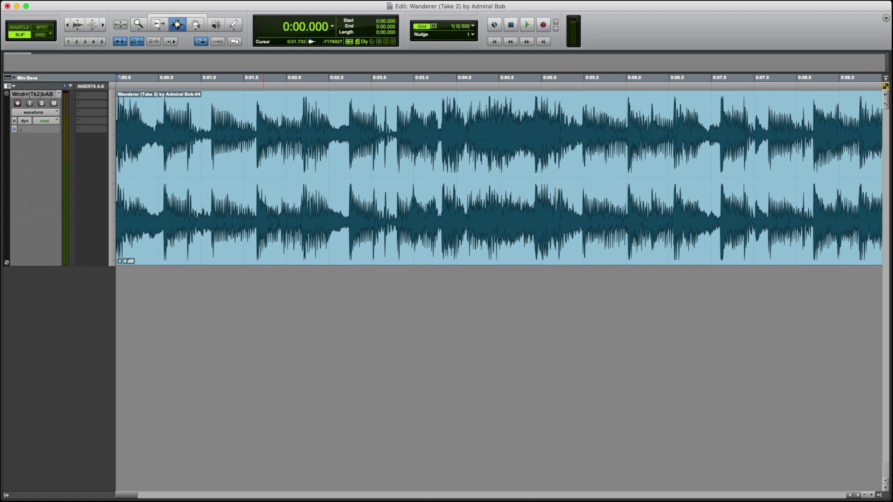
pyautogui.press('space')
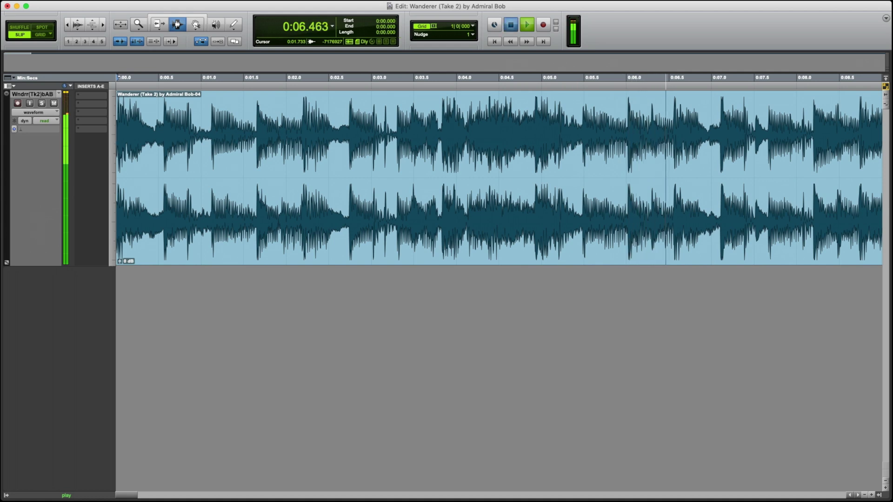
pyautogui.press('space')
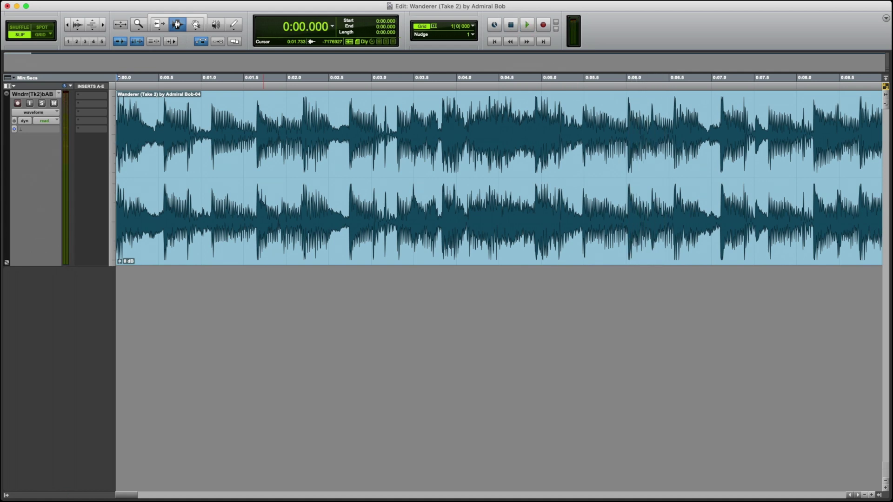
# Select and audition 0:00.000–0:05.456, then send it via AudioSuite > Other > Edit In RipX.
pyautogui.moveTo(580, 121); pyautogui.dragTo(87, 140)
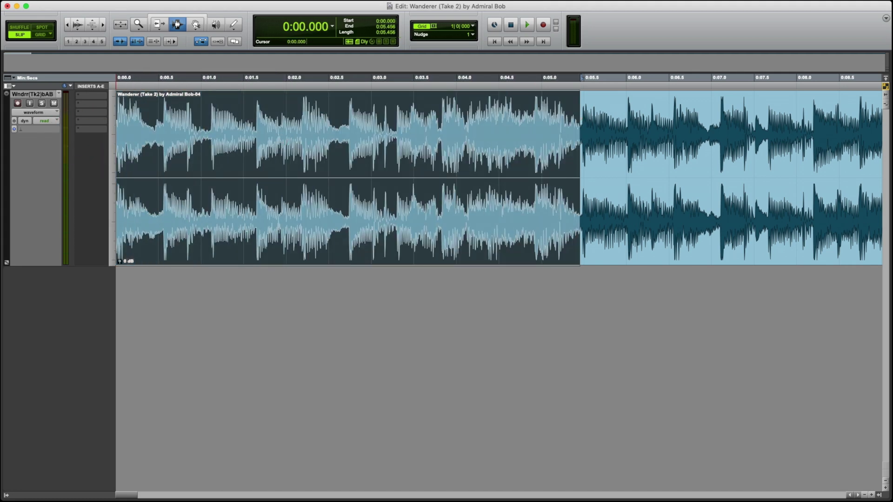
pyautogui.press('space')
pyautogui.click(212, 5)
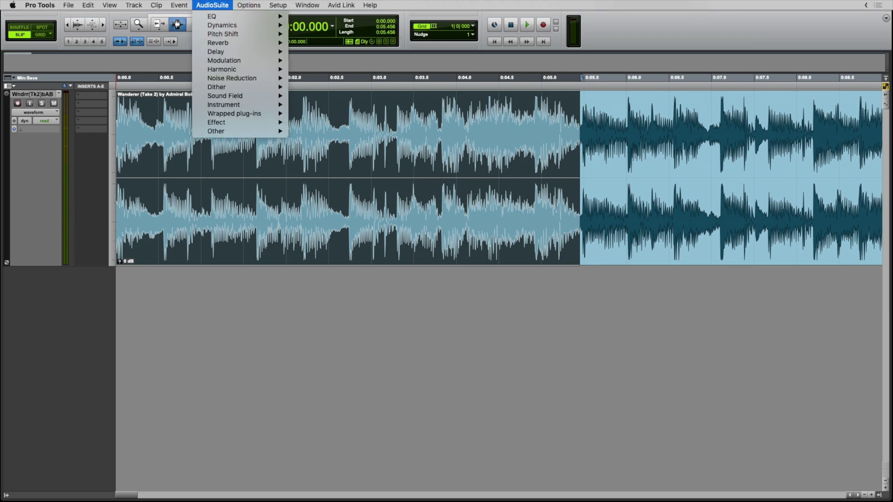
pyautogui.moveTo(224, 96)
pyautogui.moveTo(218, 132)
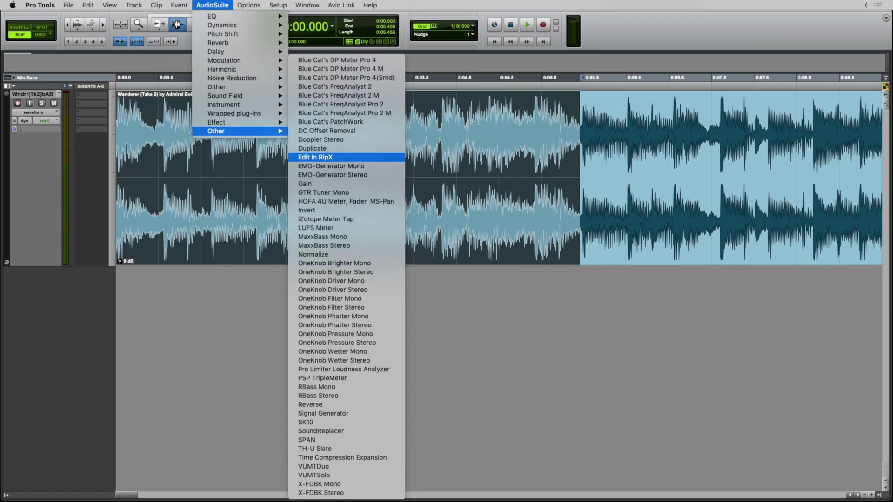
pyautogui.click(325, 157)
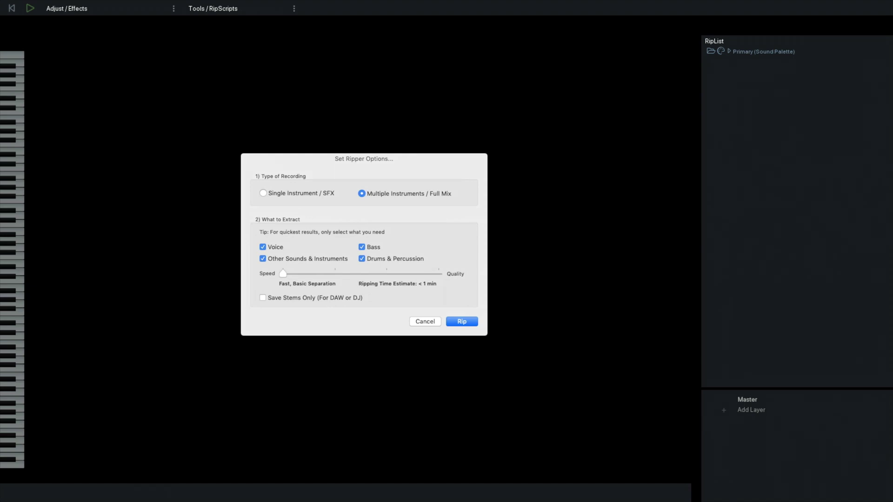
# Rip the intro as Multiple Instruments / Full Mix with all four stems checked.
pyautogui.click(374, 182)
pyautogui.click(305, 242)
pyautogui.click(428, 287)
pyautogui.click(299, 305)
pyautogui.press('Return')
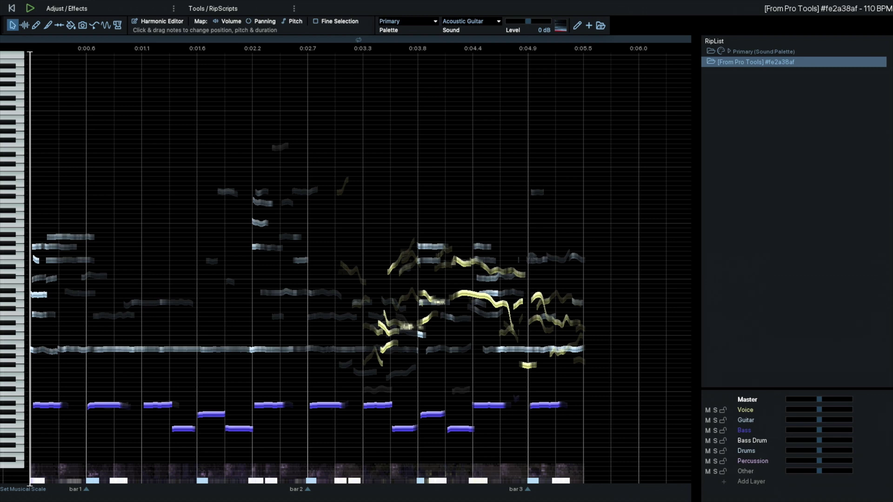
# Select the Guitar, Bass, Bass Drum, Drums, Percussion and Other layers in turn.
pyautogui.moveTo(749, 410)
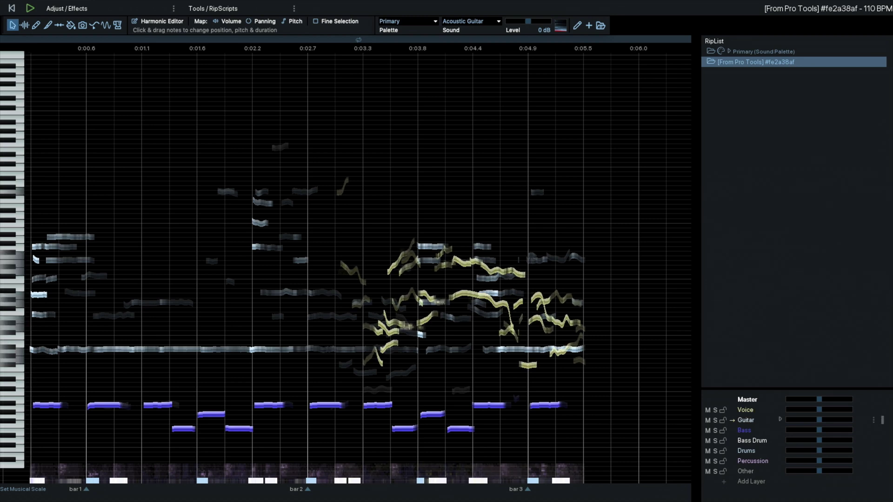
pyautogui.click(762, 419)
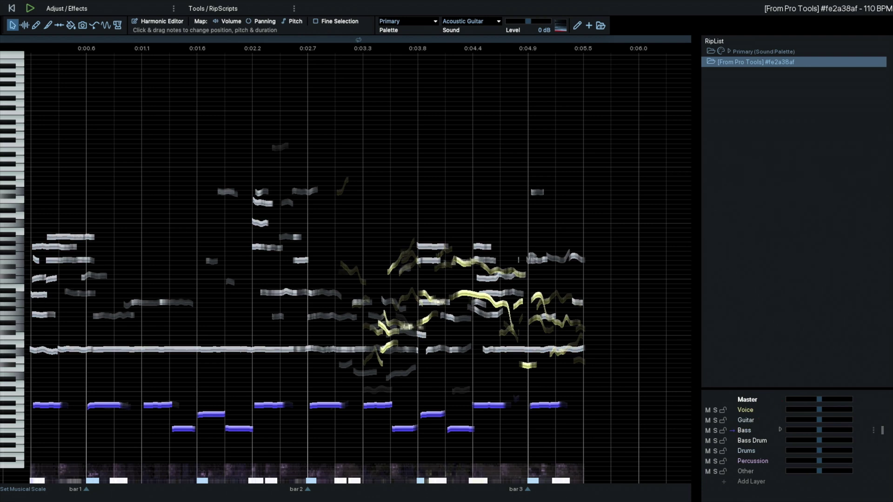
pyautogui.click(772, 428)
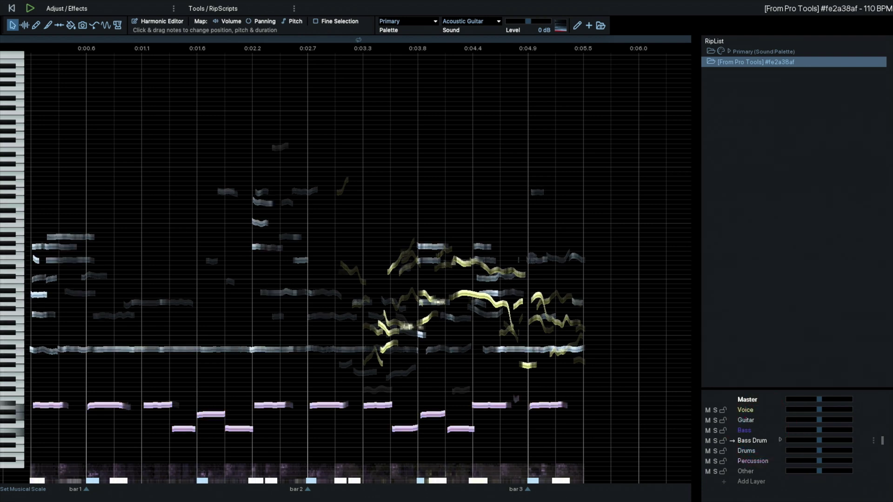
pyautogui.click(772, 440)
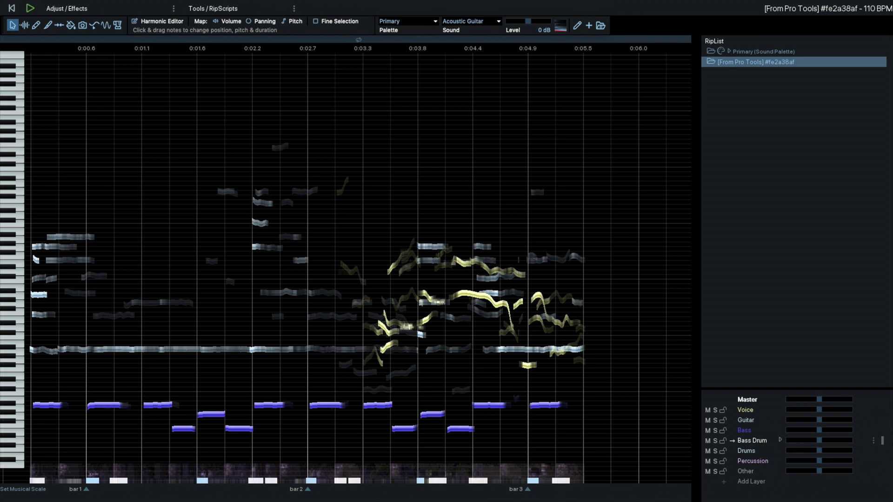
pyautogui.click(772, 451)
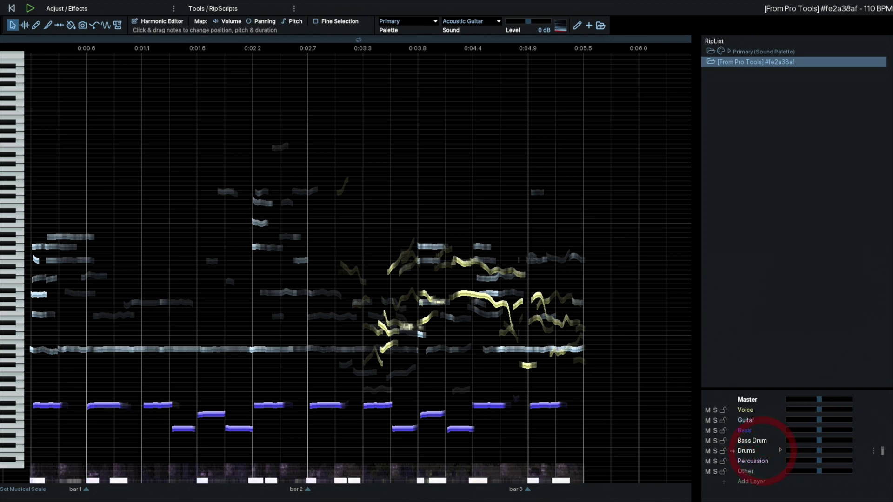
pyautogui.click(771, 461)
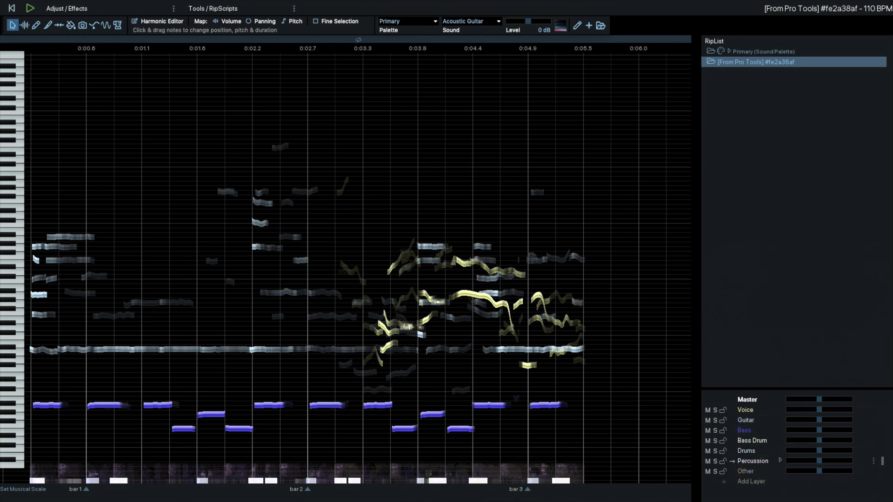
pyautogui.click(771, 460)
pyautogui.click(761, 471)
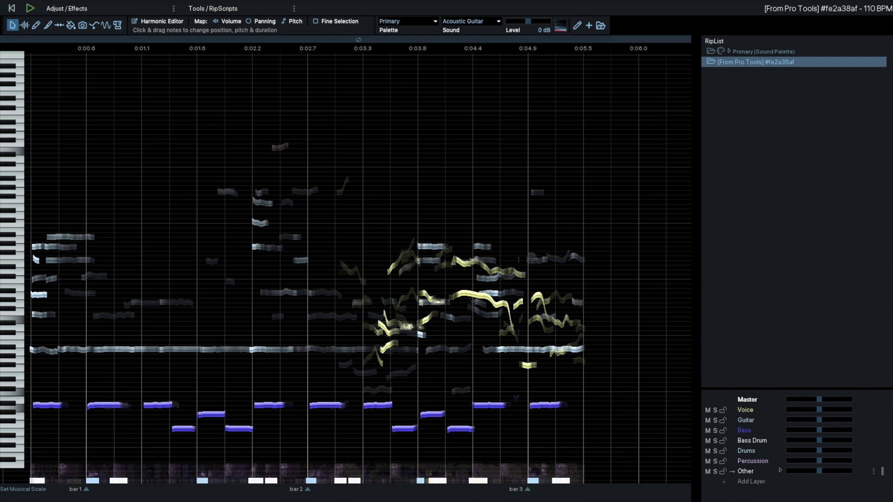
# Solo the Voice layer and audition the vocals alone.
pyautogui.click(745, 410)
pyautogui.click(715, 409)
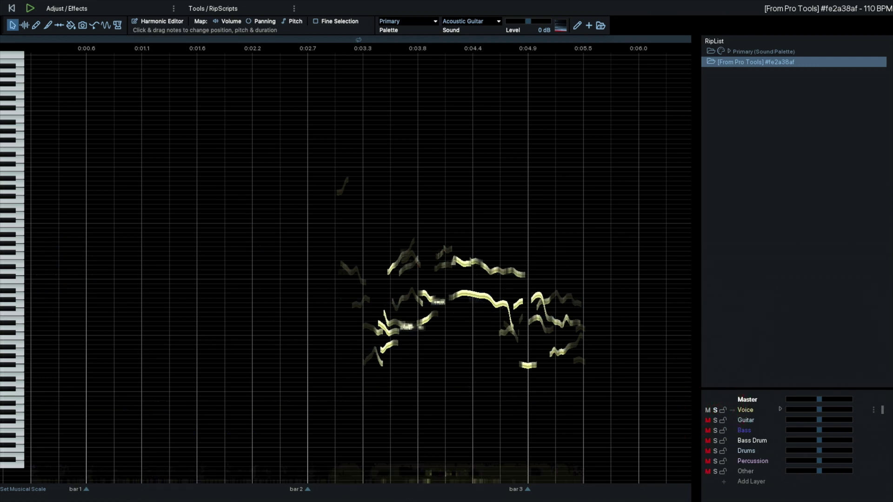
pyautogui.press('space')
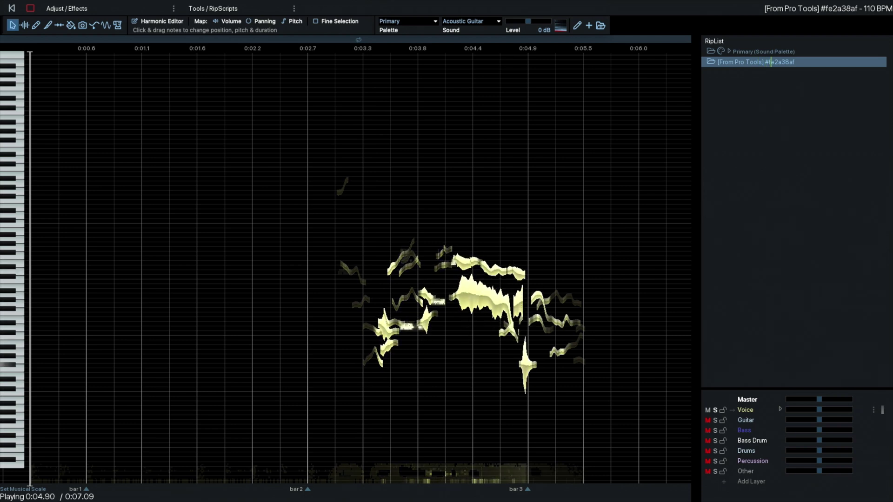
pyautogui.press('space')
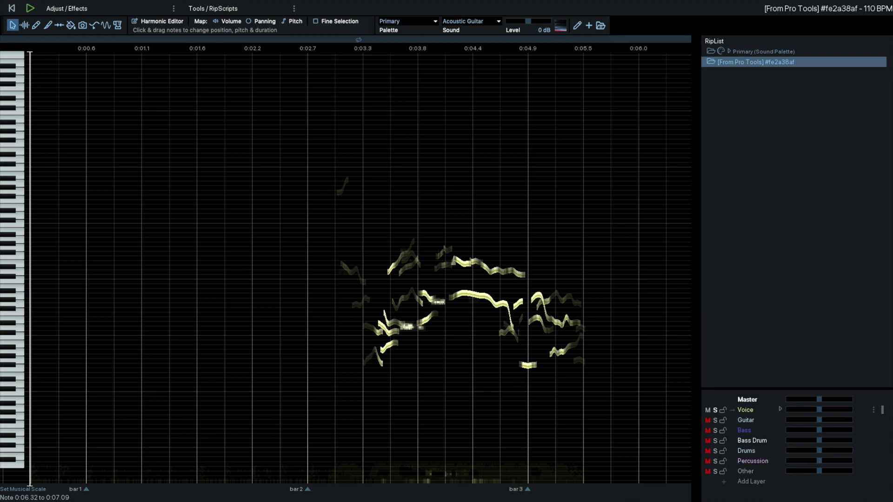
# Move the solo to the Guitar layer and audition it.
pyautogui.click(745, 420)
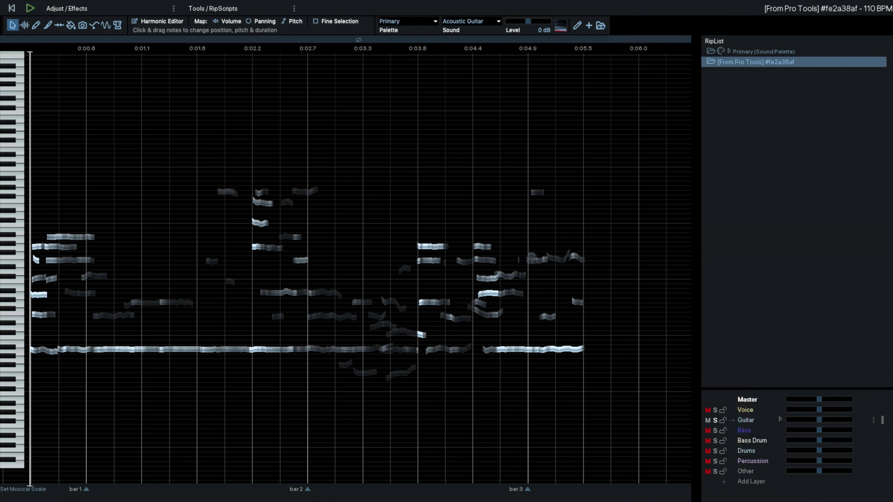
pyautogui.press('space')
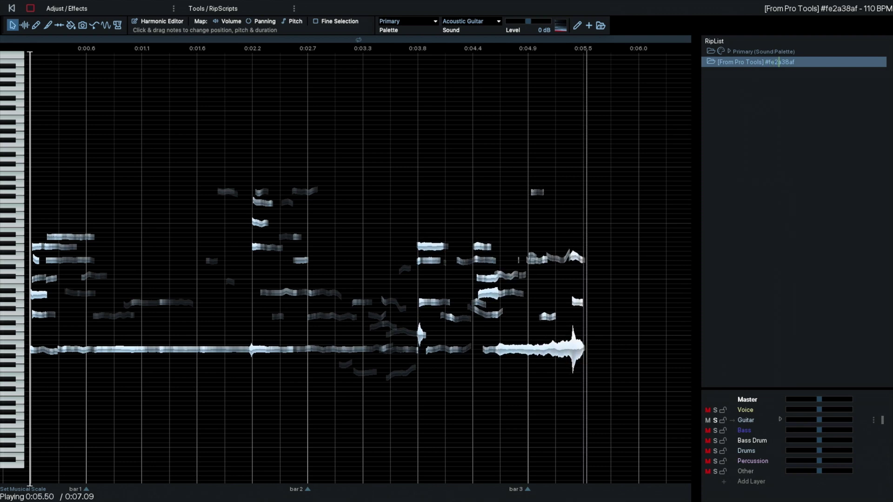
pyautogui.press('space')
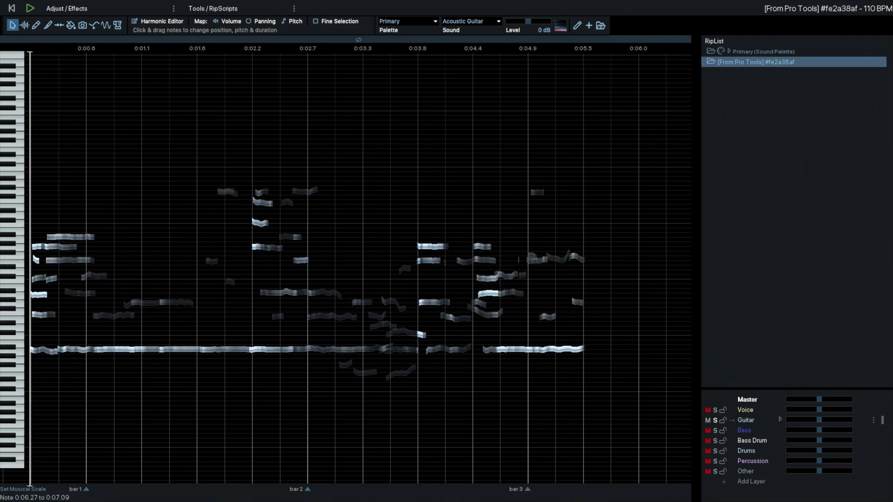
# Solo the Bass Drum layer and audition it.
pyautogui.click(708, 440)
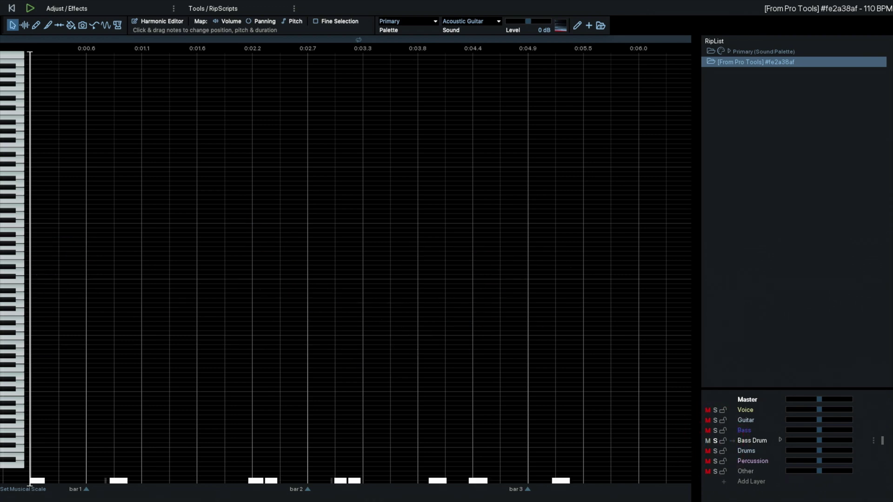
pyautogui.press('space')
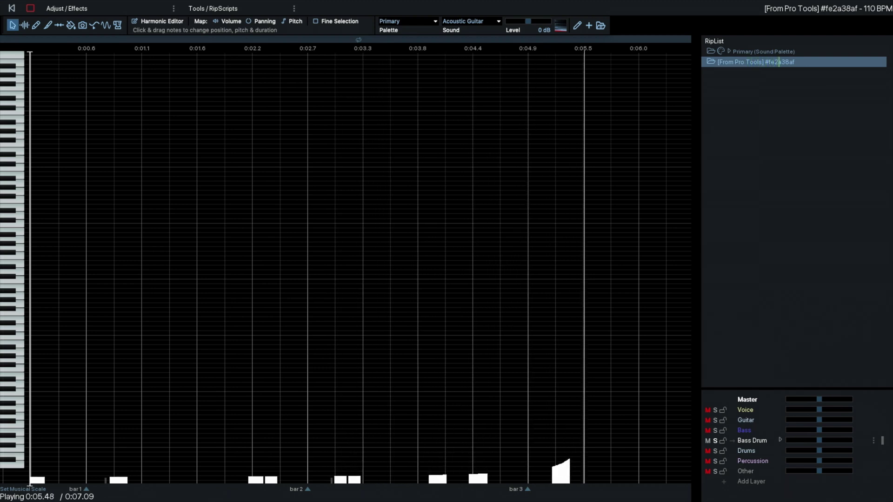
pyautogui.press('space')
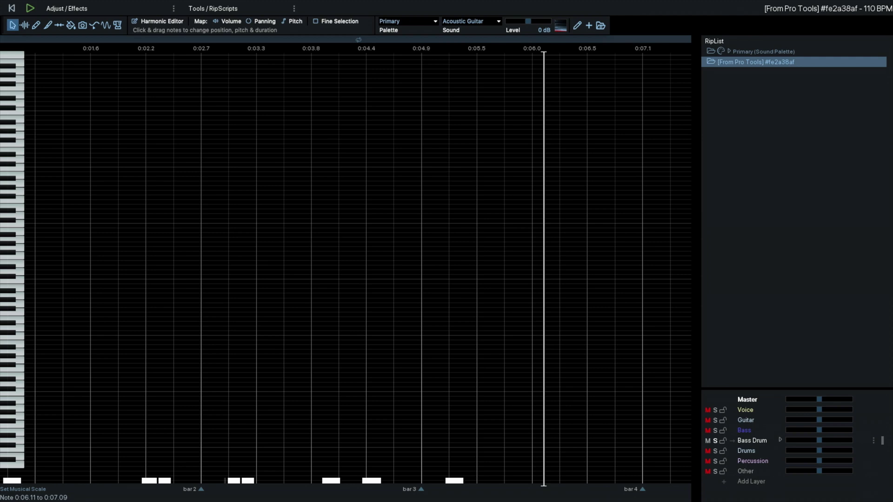
# Solo the Drums layer and audition it.
pyautogui.click(719, 450)
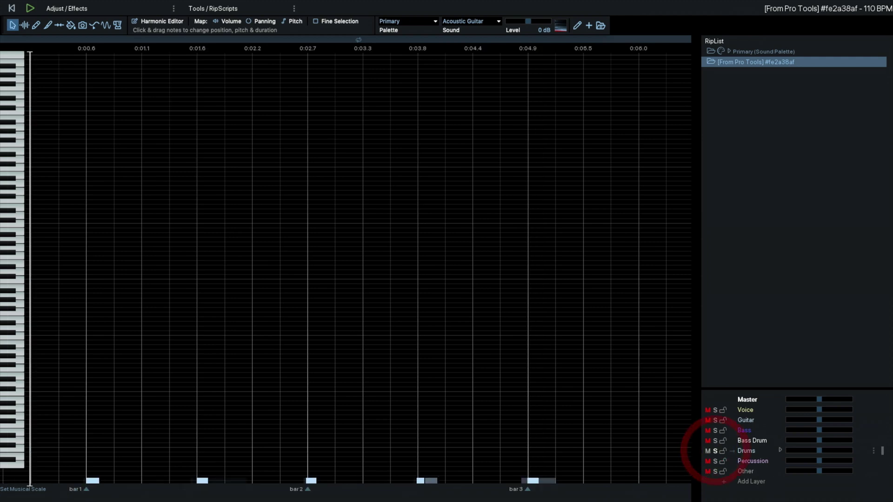
pyautogui.press('space')
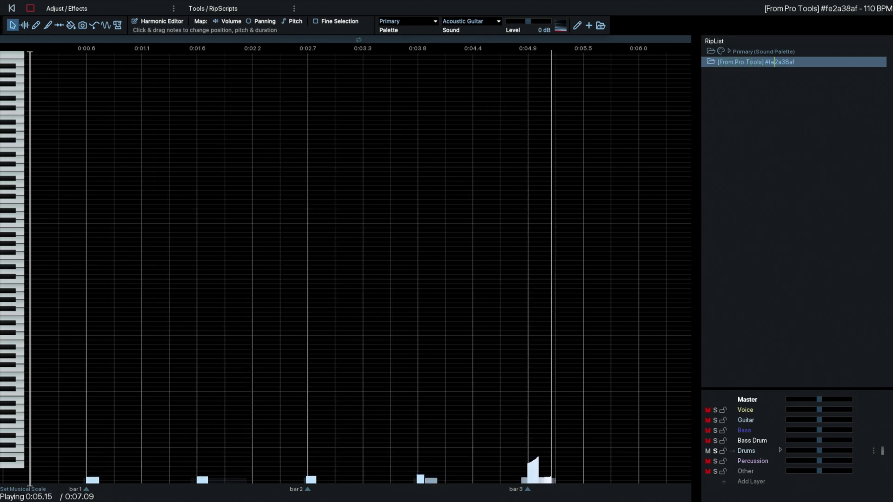
pyautogui.press('space')
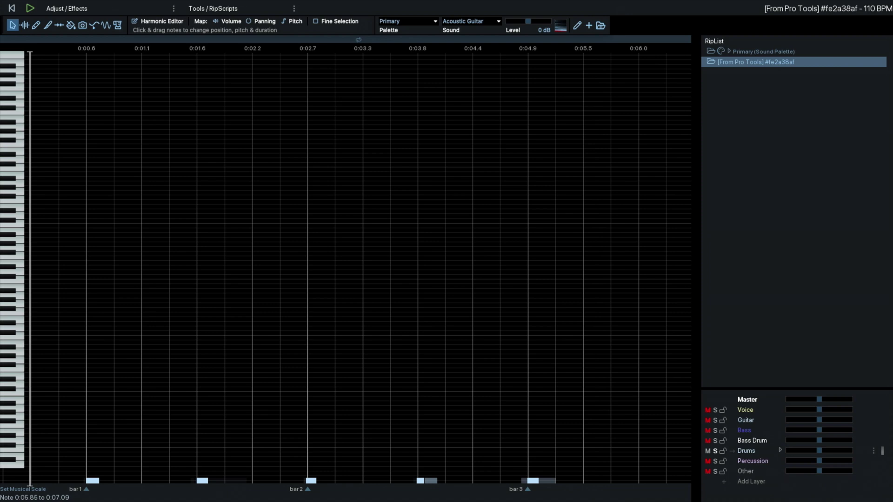
# Solo the Percussion layer and audition it.
pyautogui.click(753, 461)
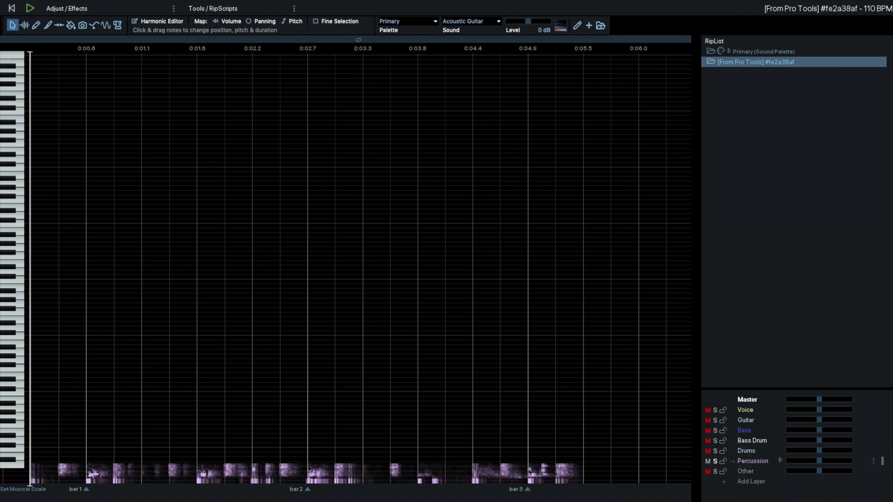
pyautogui.press('space')
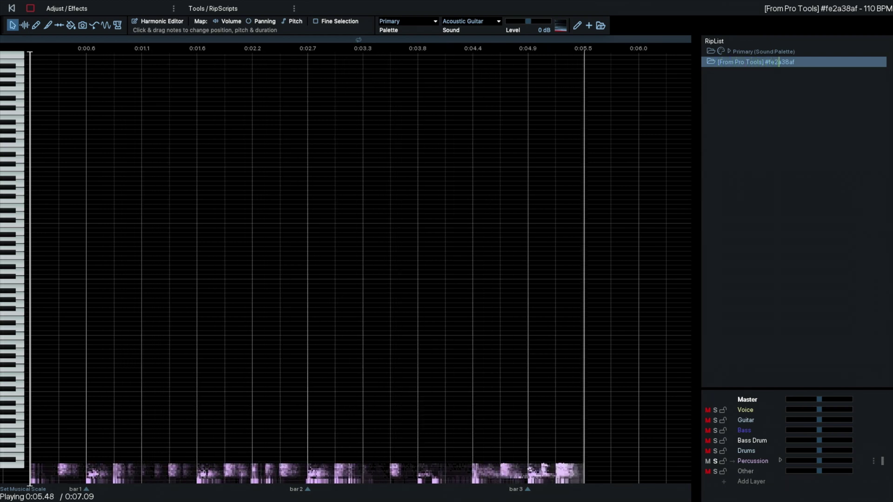
pyautogui.press('space')
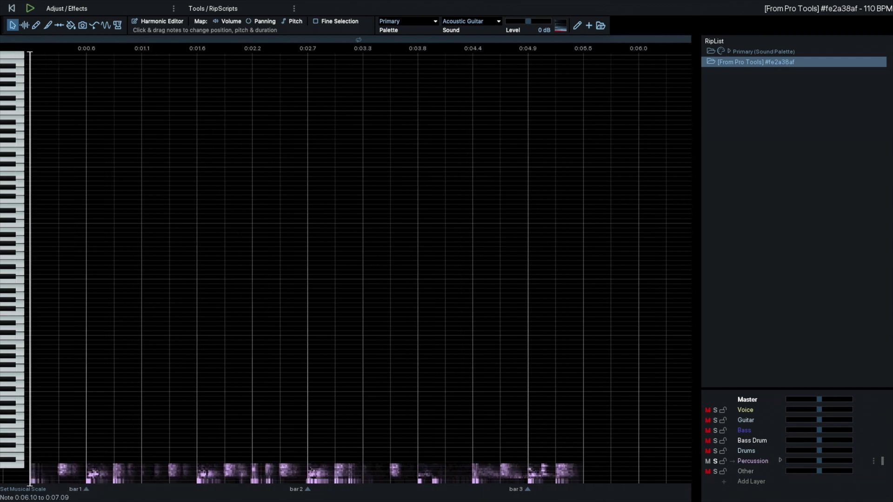
# Solo the Other layer and audition it.
pyautogui.click(715, 471)
pyautogui.press('space')
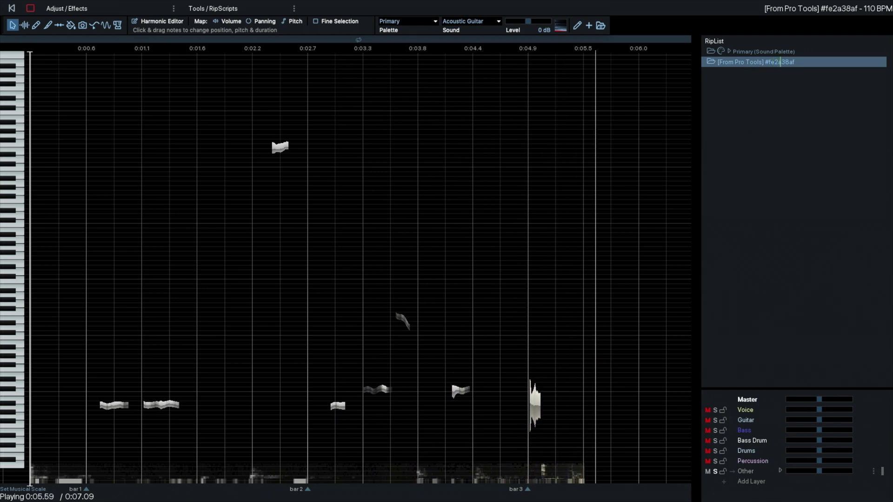
pyautogui.press('space')
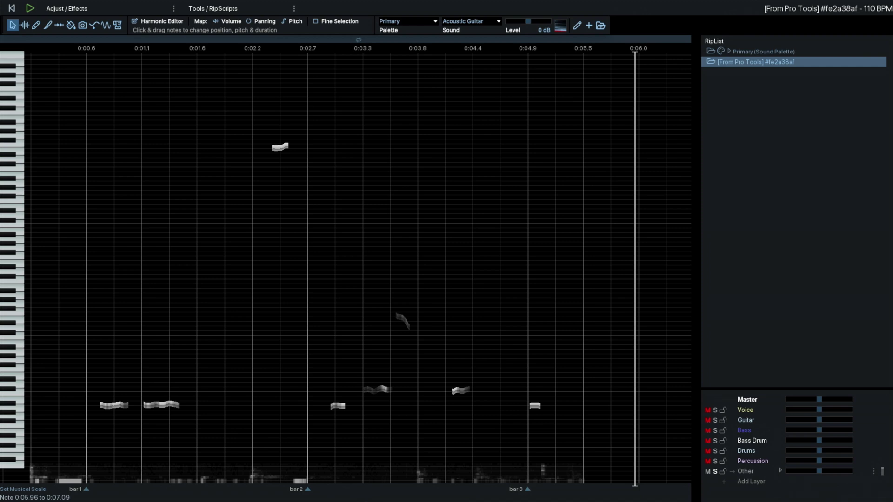
# Add Percussion to the Bass Drum solo and play both from the start.
pyautogui.click(715, 460)
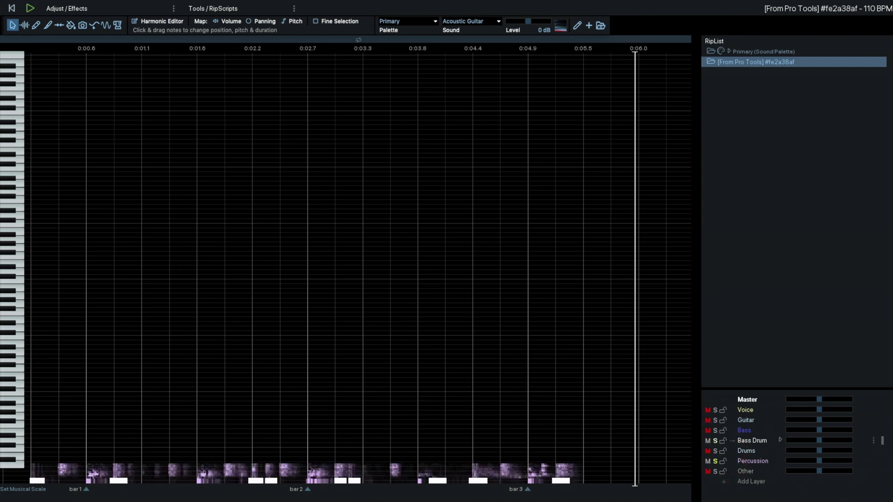
pyautogui.press('Home')
pyautogui.press('space')
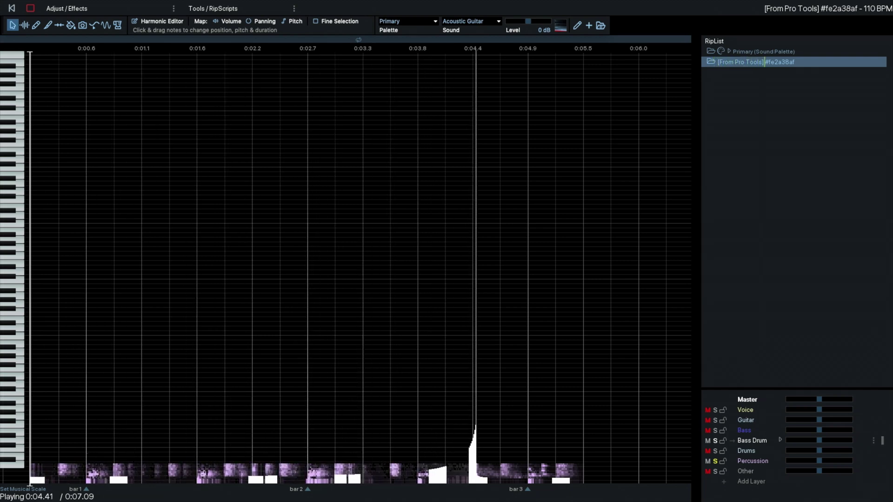
pyautogui.press('space')
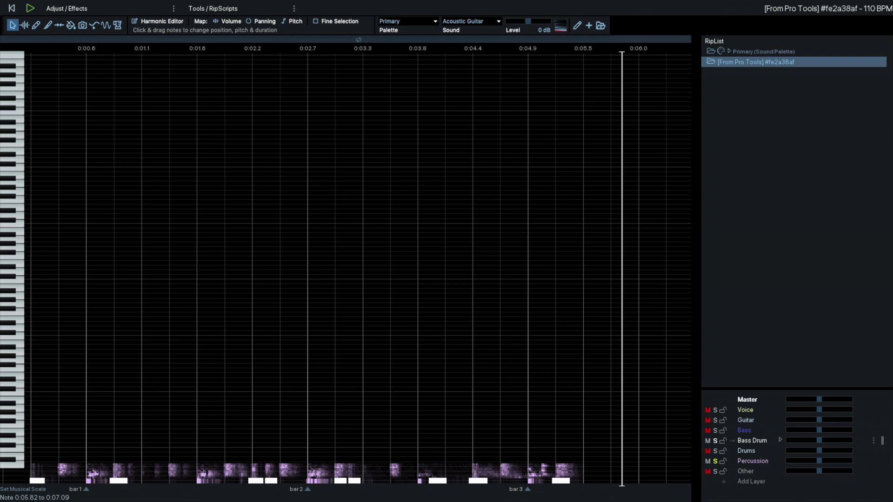
# Solo the Bass layer and play it from the start several times.
pyautogui.click(744, 430)
pyautogui.press('space')
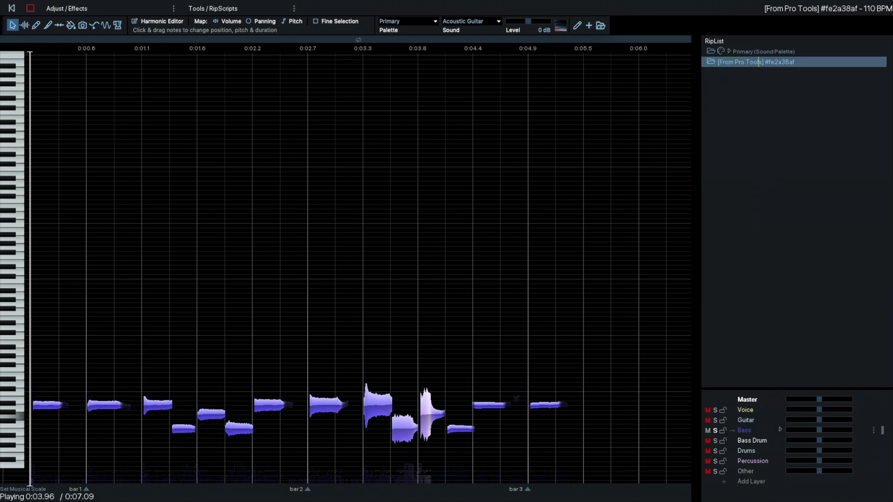
pyautogui.press('space')
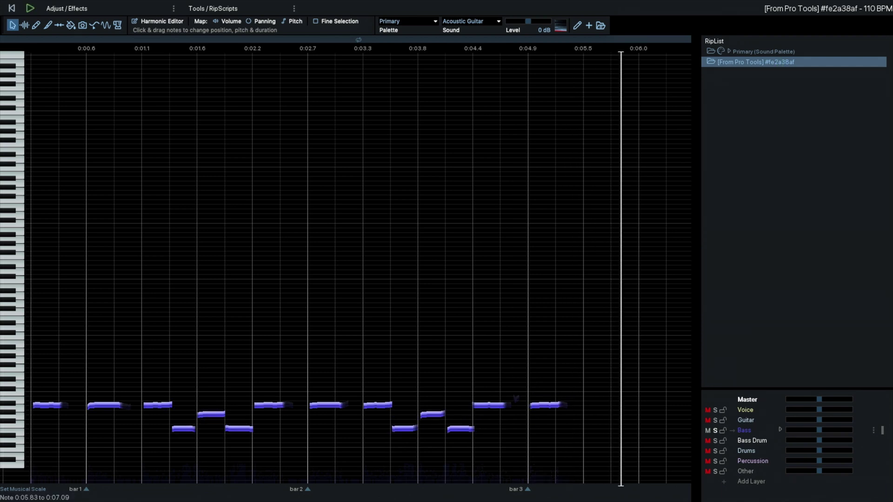
pyautogui.press('Home')
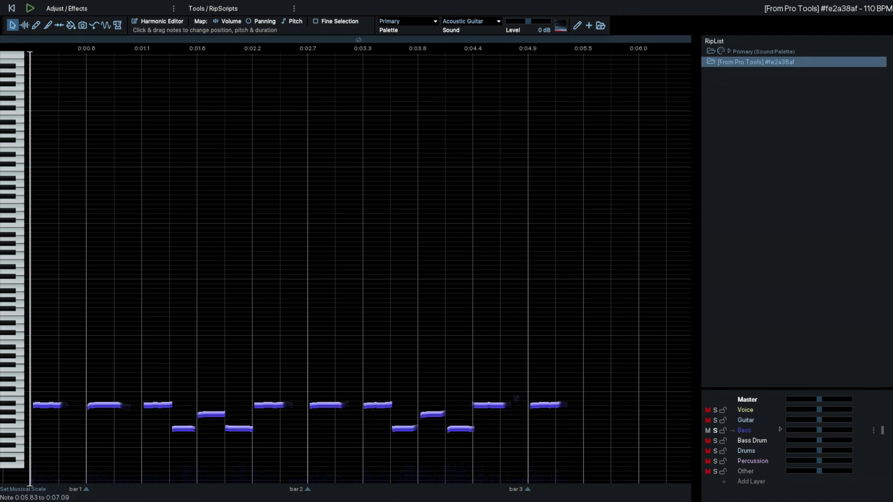
pyautogui.press('space')
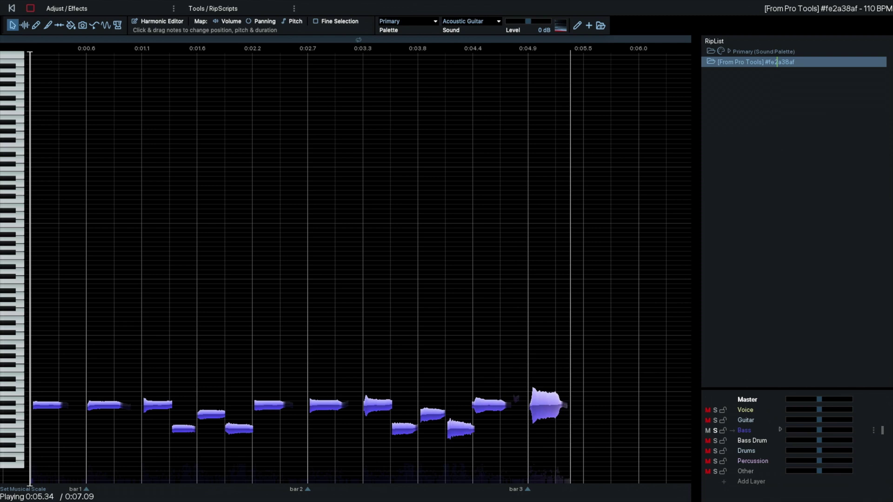
pyautogui.press('Home')
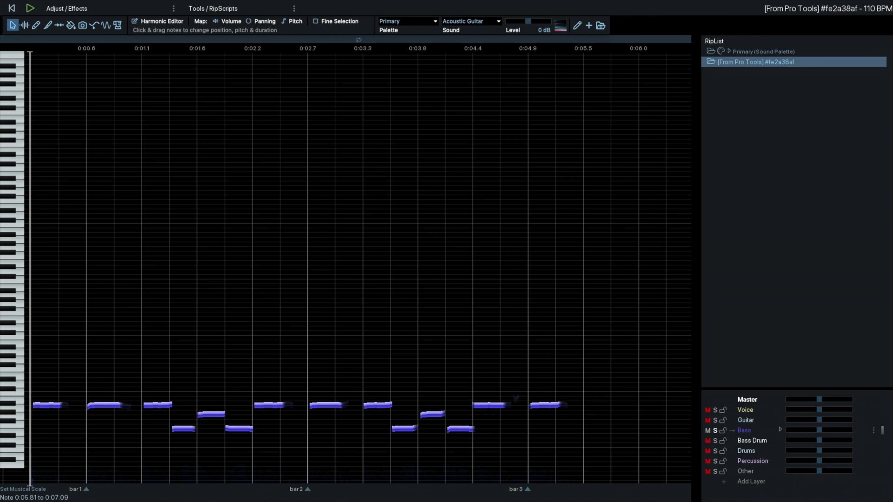
pyautogui.press('space')
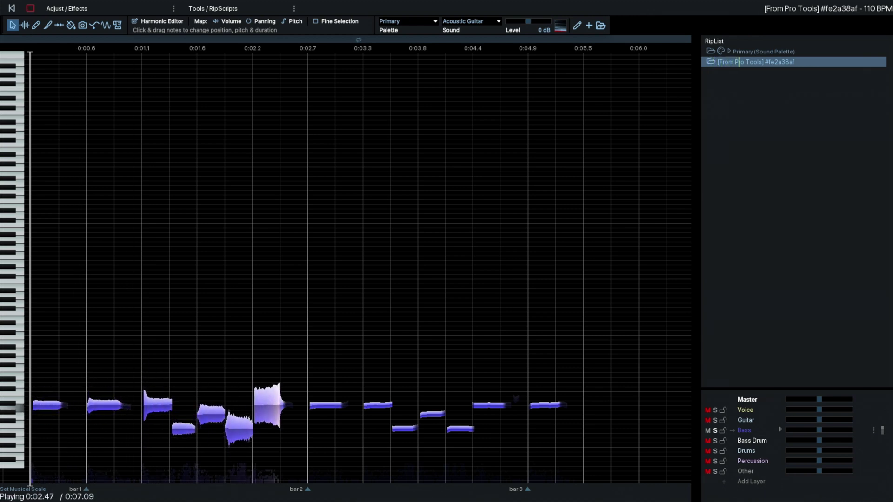
# Compare the Bass solo against the full mix, ending with Bass soloed.
pyautogui.click(715, 430)
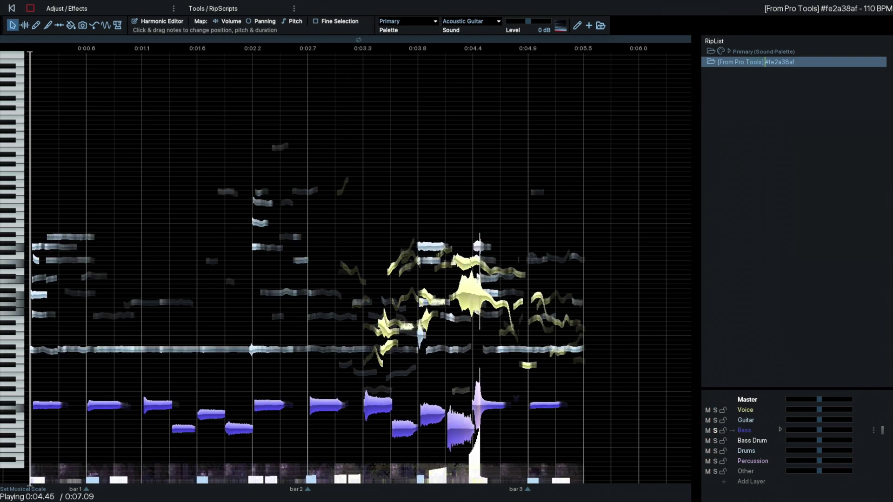
pyautogui.press('space')
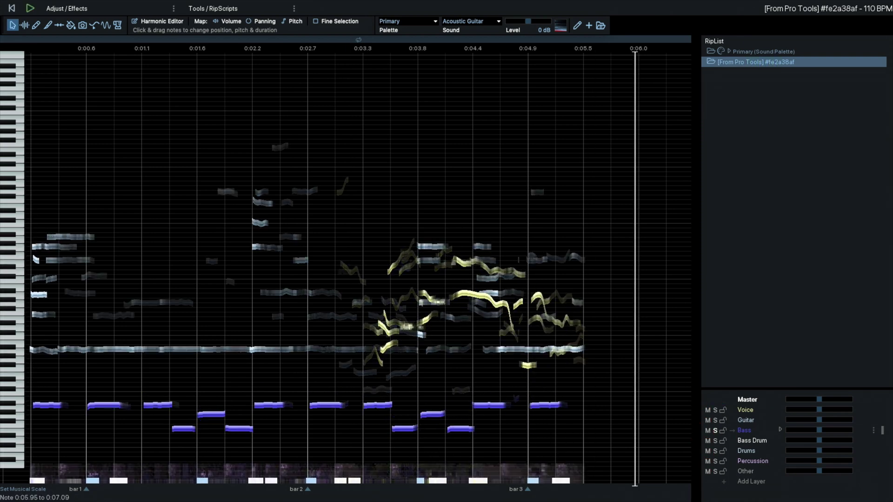
pyautogui.click(715, 430)
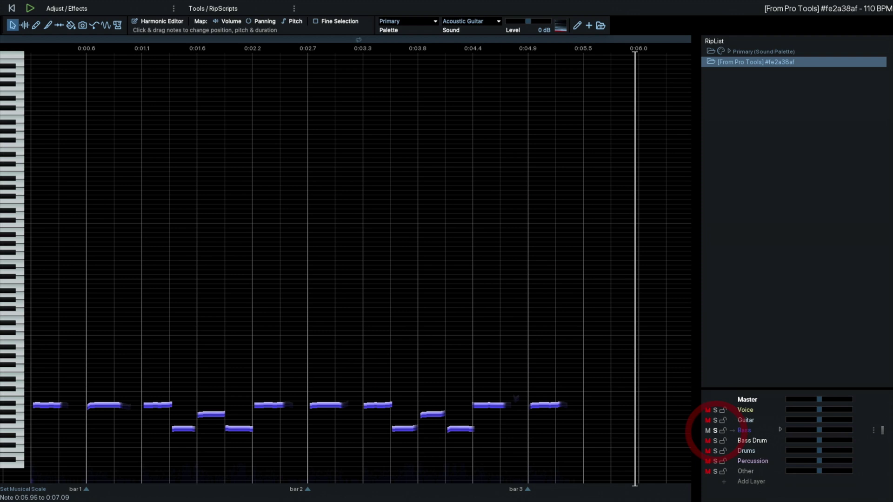
pyautogui.press('space')
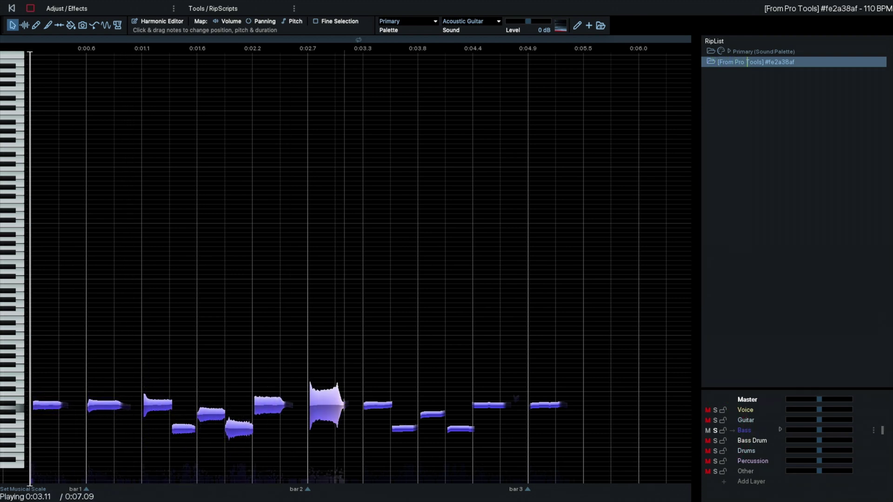
pyautogui.press('s')
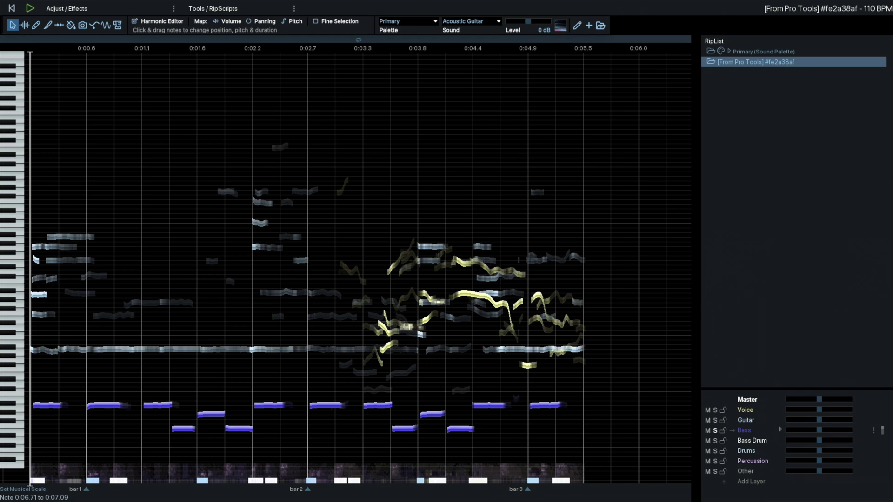
pyautogui.click(715, 430)
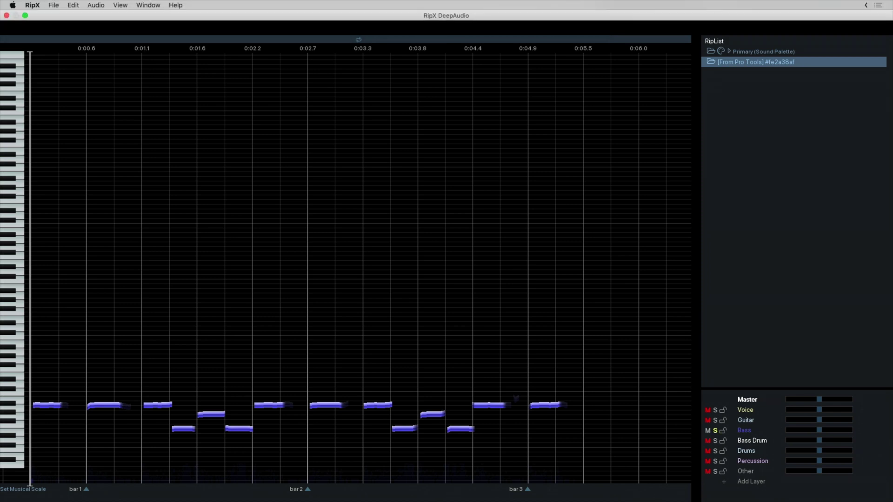
# Send the bass-only audio back with File > Update In Pro Tools.
pyautogui.click(53, 5)
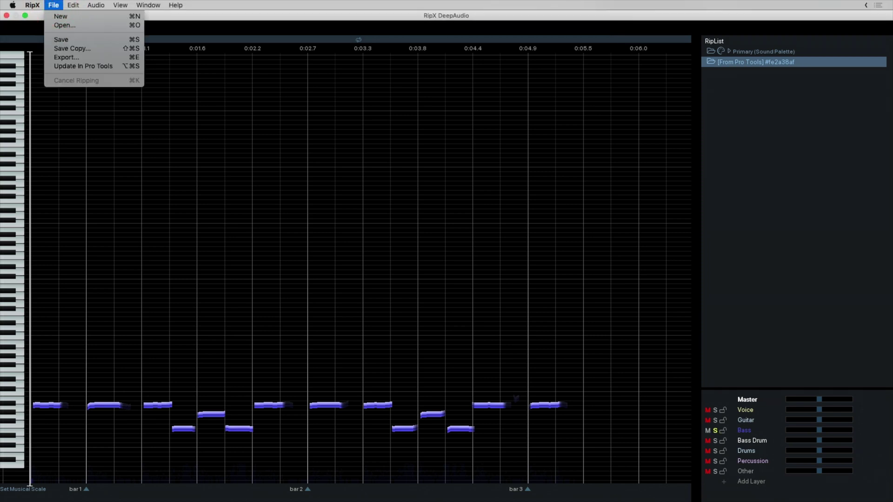
pyautogui.click(83, 66)
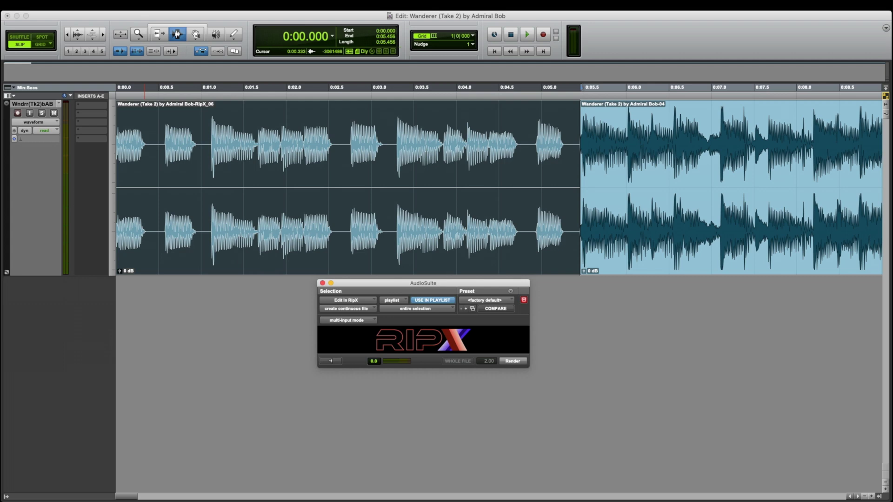
# Play the track to hear the bass-only RipX intro lead into the full mix.
pyautogui.press('space')
# Trim the full-mix clip's left edge back to about 0:04.1 and play the join.
pyautogui.click(158, 33)
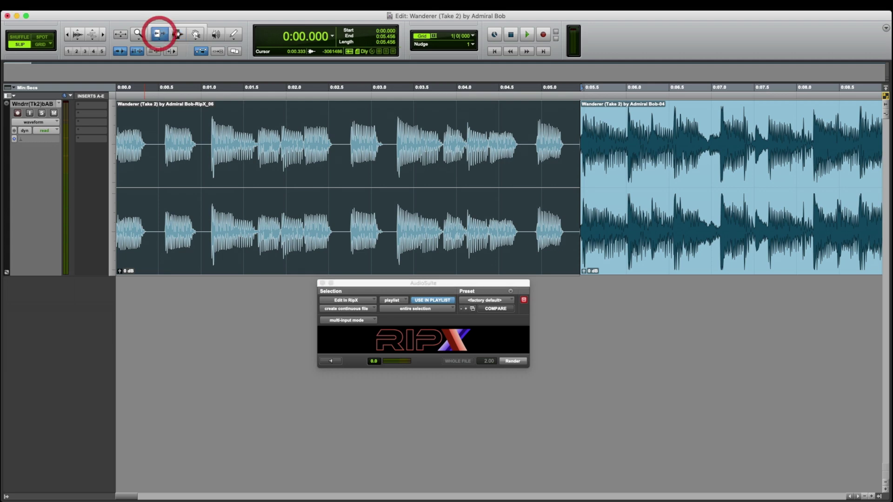
pyautogui.moveTo(580, 172); pyautogui.dragTo(464, 169)
pyautogui.click(464, 160)
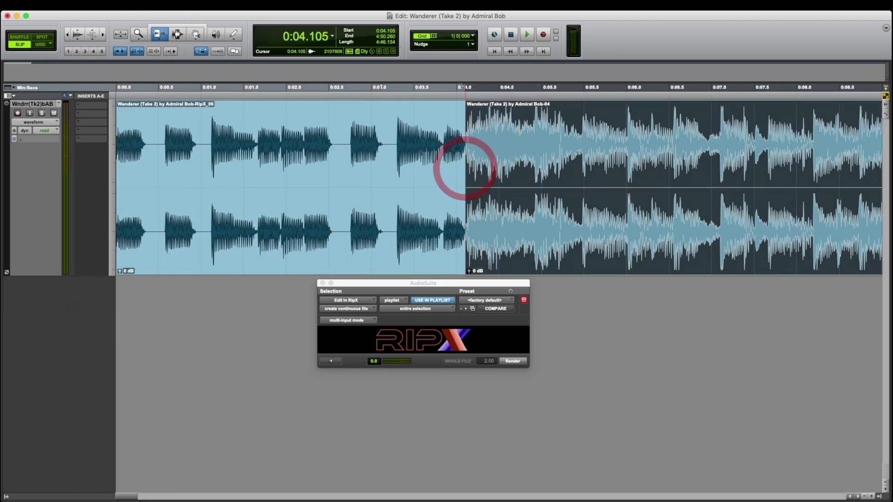
pyautogui.press('Return')
pyautogui.press('space')
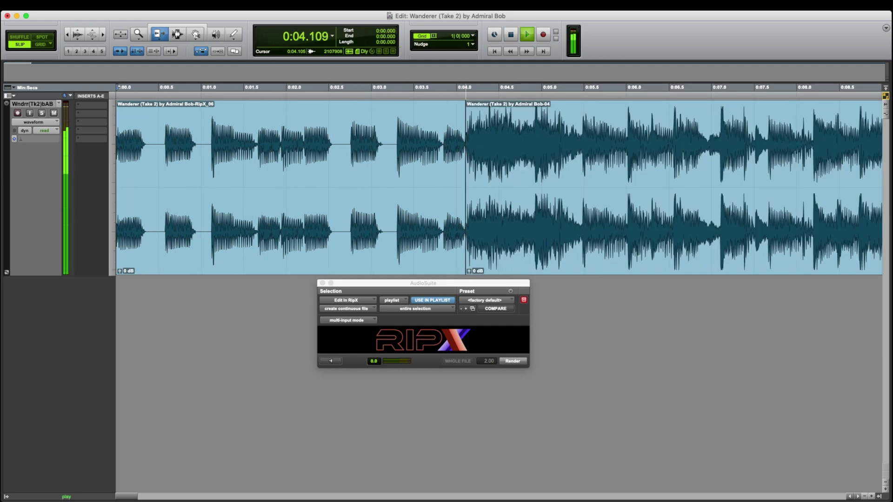
pyautogui.press('space')
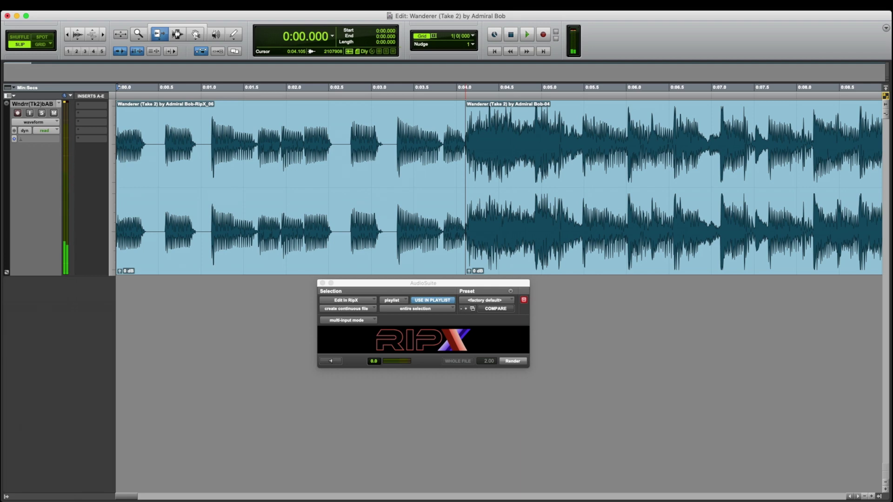
# Trim the full-mix clip further to about 0:03.389 and audition the shortened intro twice.
pyautogui.moveTo(466, 172); pyautogui.dragTo(404, 169)
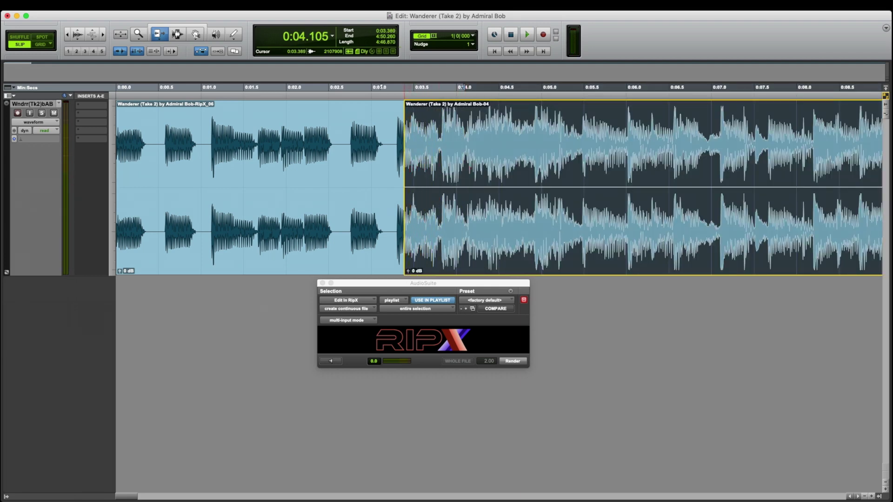
pyautogui.click(408, 167)
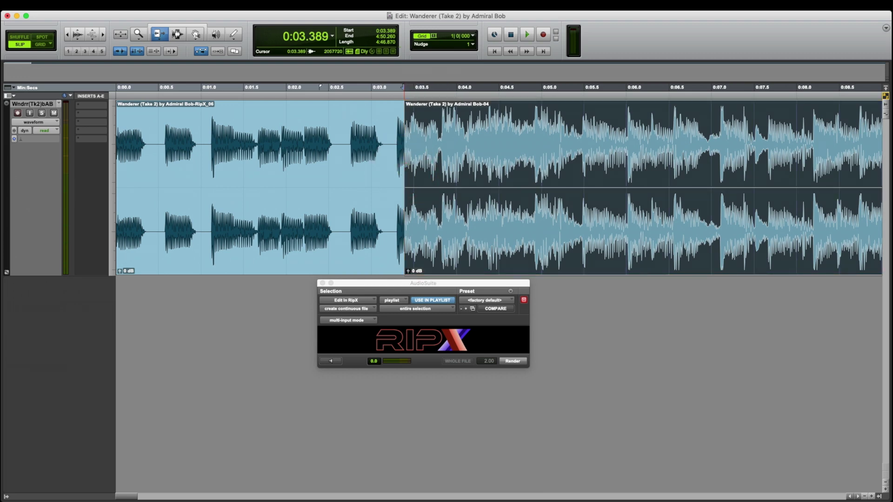
pyautogui.press('Return')
pyautogui.press('space')
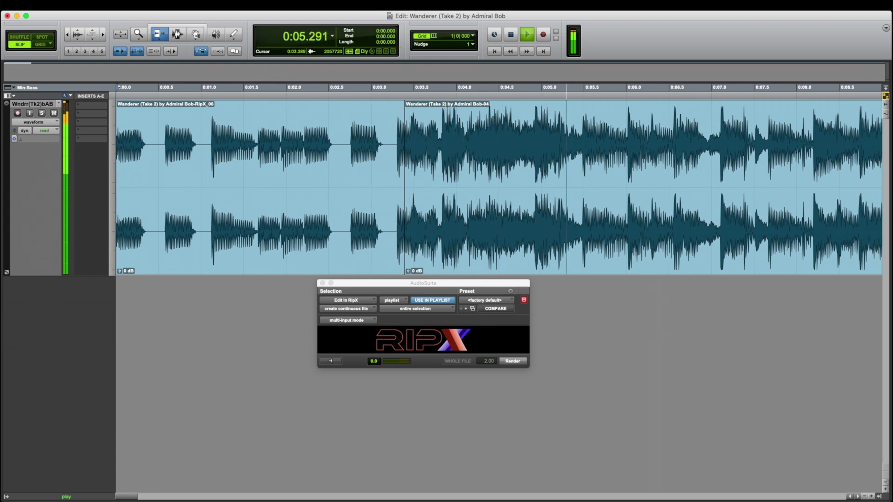
pyautogui.press('space')
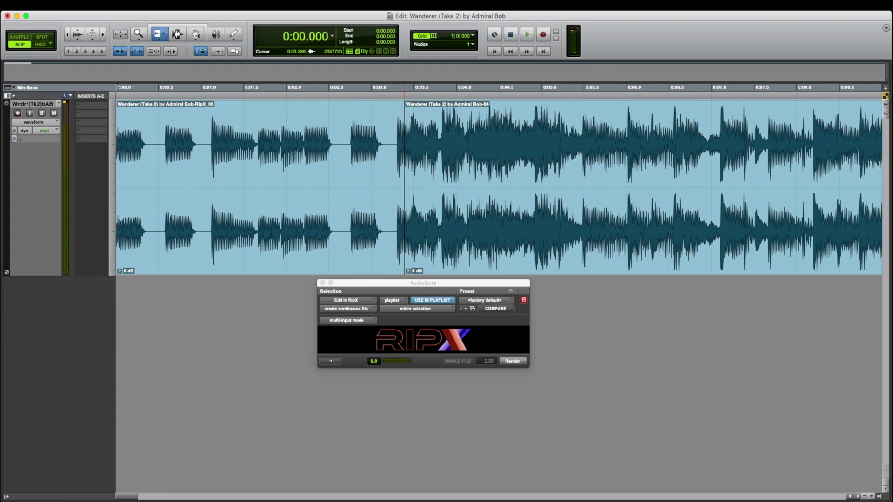
pyautogui.press('space')
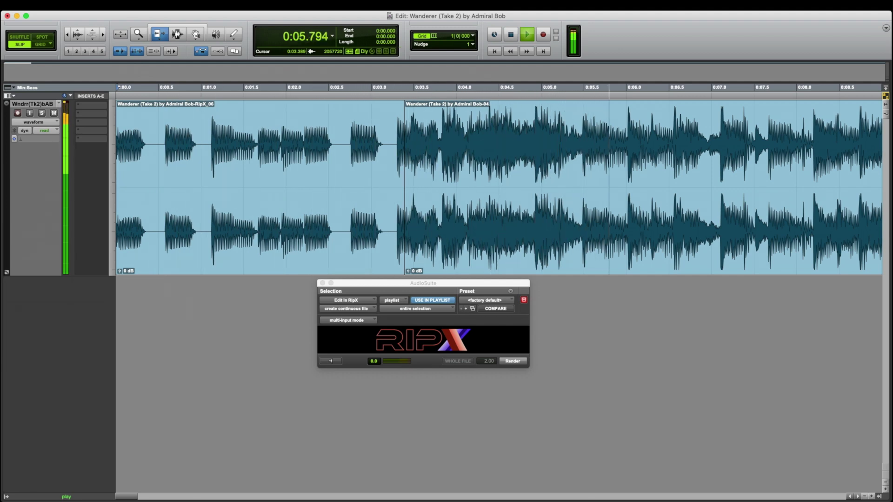
pyautogui.press('space')
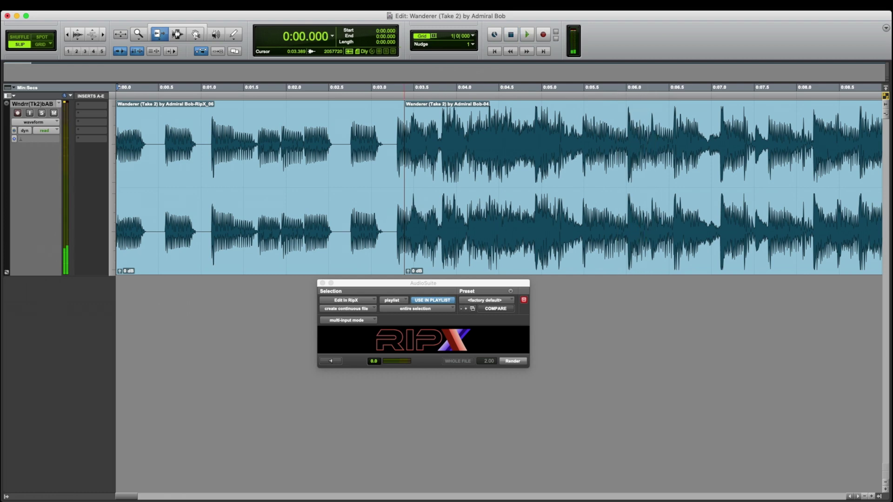
# Zoom in on the join near 0:03, crossfade 0:03.320–0:03.411, and play from the start.
pyautogui.press('F5')
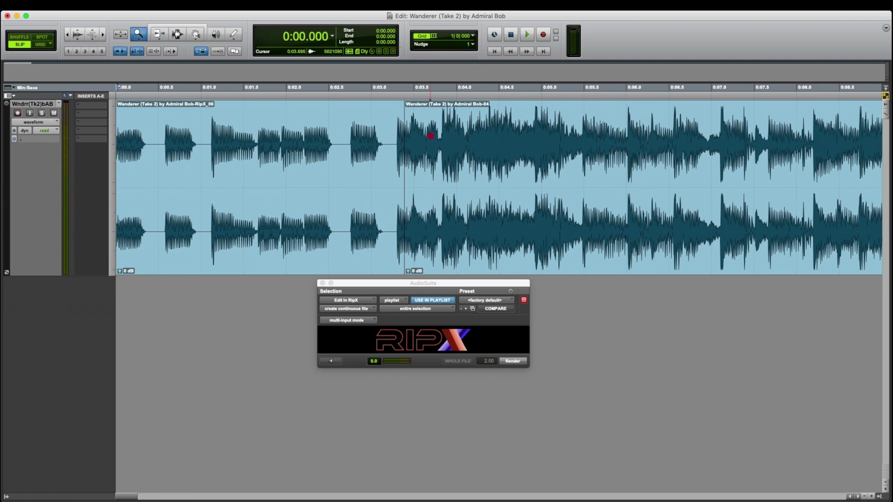
pyautogui.moveTo(428, 133); pyautogui.dragTo(365, 138)
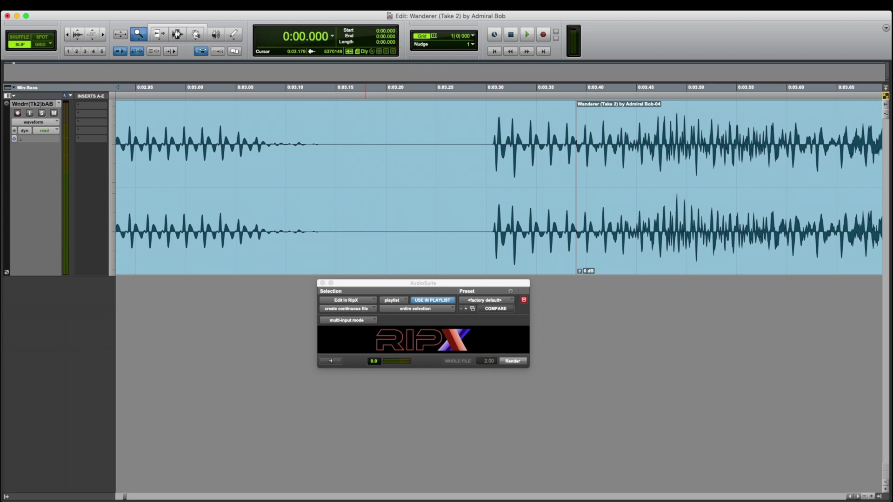
pyautogui.click(177, 33)
pyautogui.moveTo(597, 140); pyautogui.dragTo(506, 144)
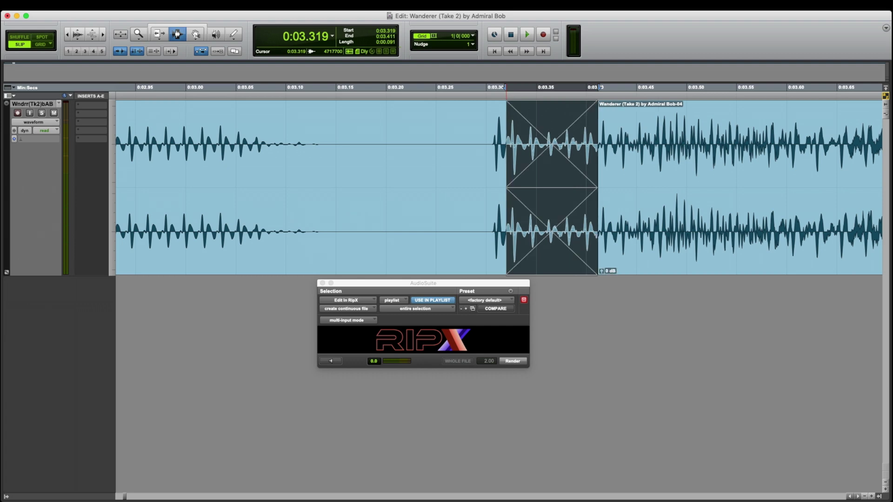
pyautogui.press('Return')
pyautogui.press('space')
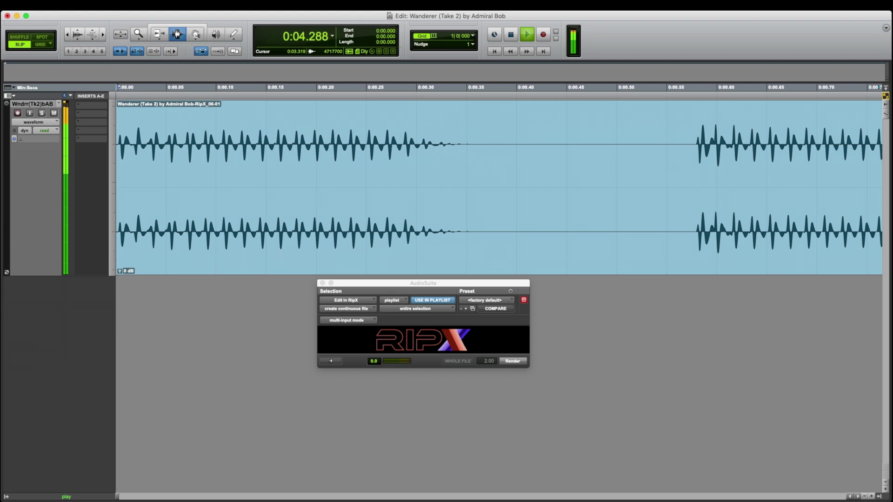
# Zoom out to show both clips and replay the bass intro through the crossfade twice.
pyautogui.press('space')
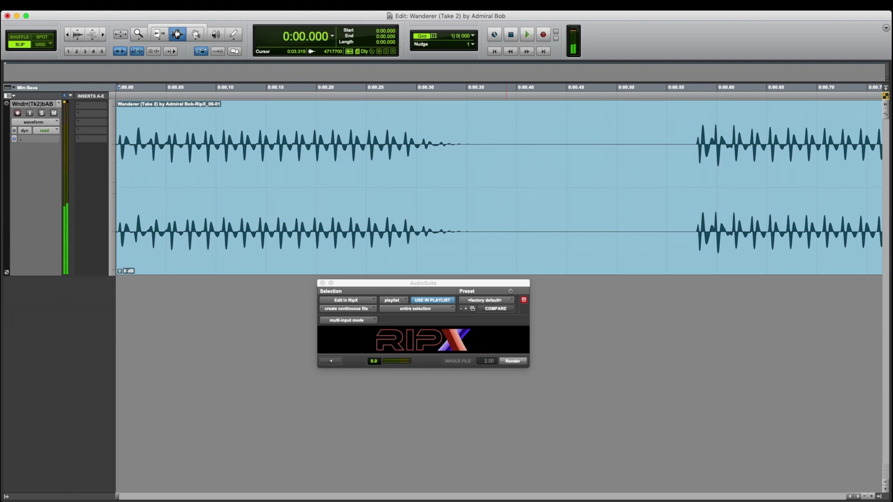
pyautogui.press('r')
pyautogui.press('r')
pyautogui.press('r')
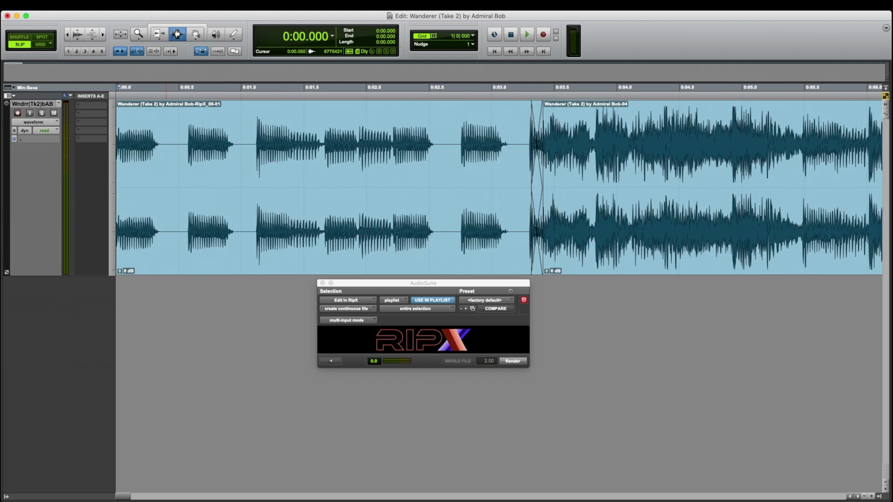
pyautogui.press('space')
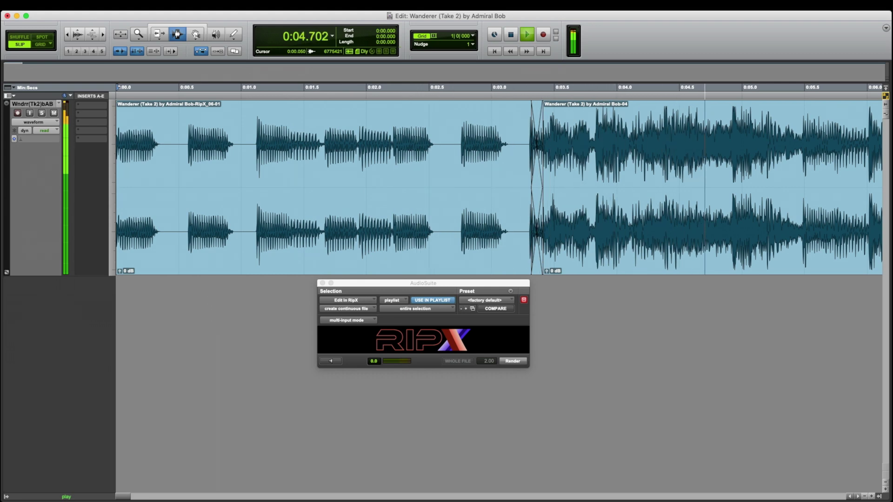
pyautogui.press('space')
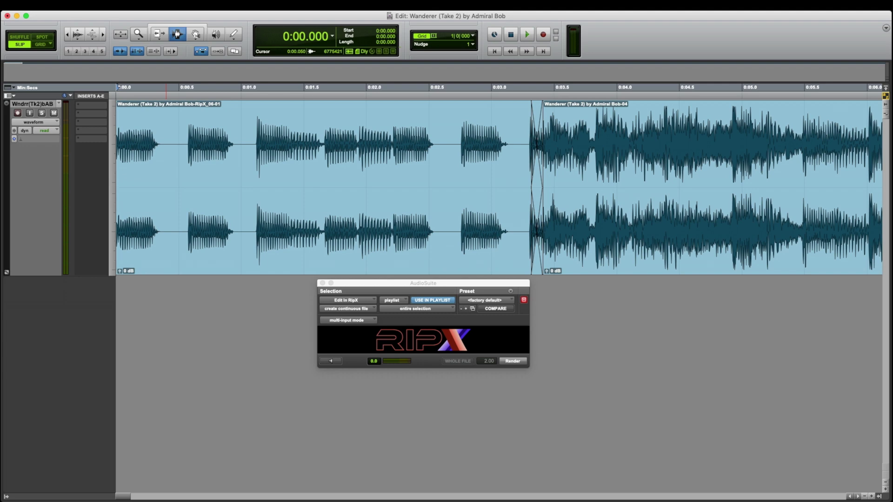
pyautogui.press('space')
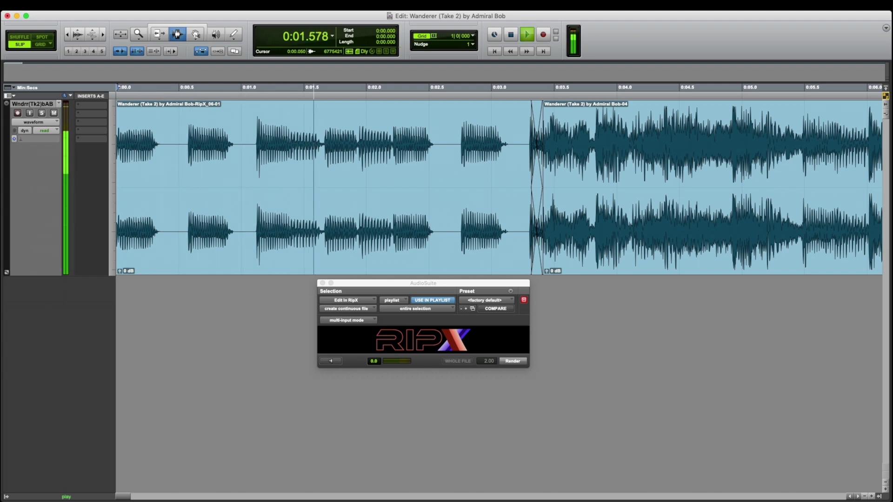